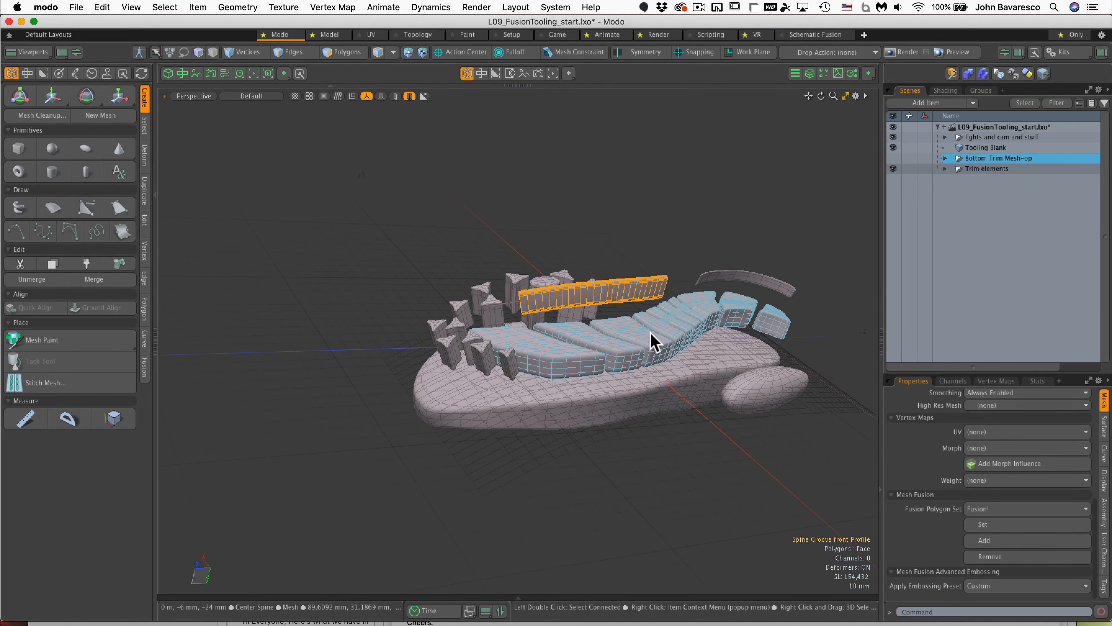
- Expand the Trim elements group and examine the trim parts around the tooling blank, checking the 3D viewport properties
{"action": "left_click", "coordinate": [946, 168]}
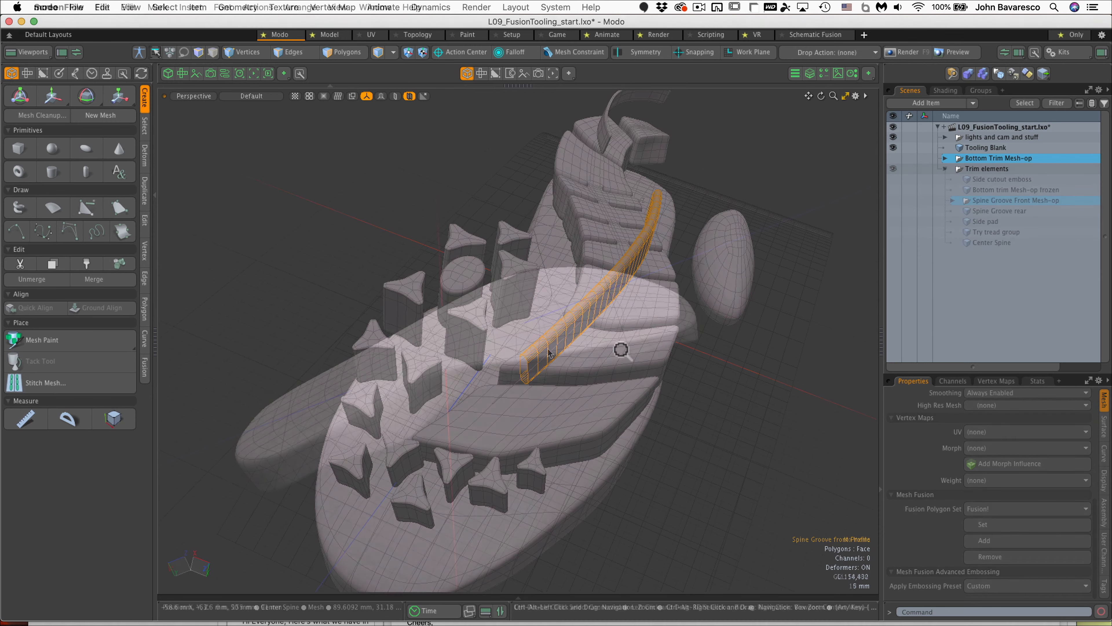
{"action": "left_click_drag", "start_coordinate": [550, 353], "coordinate": [569, 298], "text": "alt"}
{"action": "key", "text": "o"}
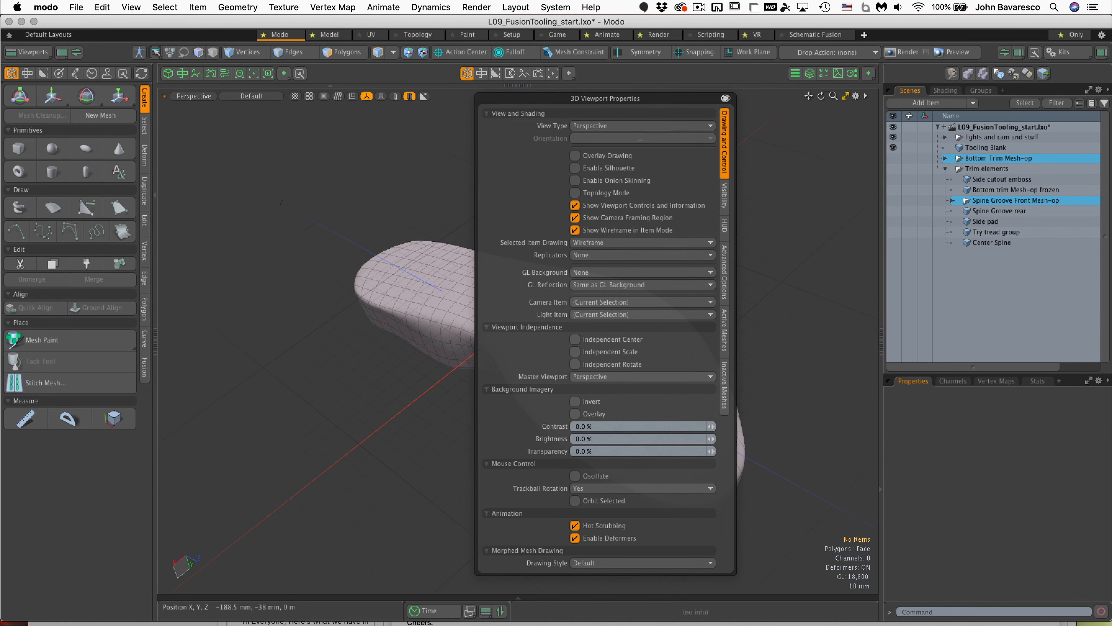
{"action": "left_click", "coordinate": [726, 100]}
{"action": "left_click_drag", "start_coordinate": [613, 335], "coordinate": [588, 381], "text": "alt"}
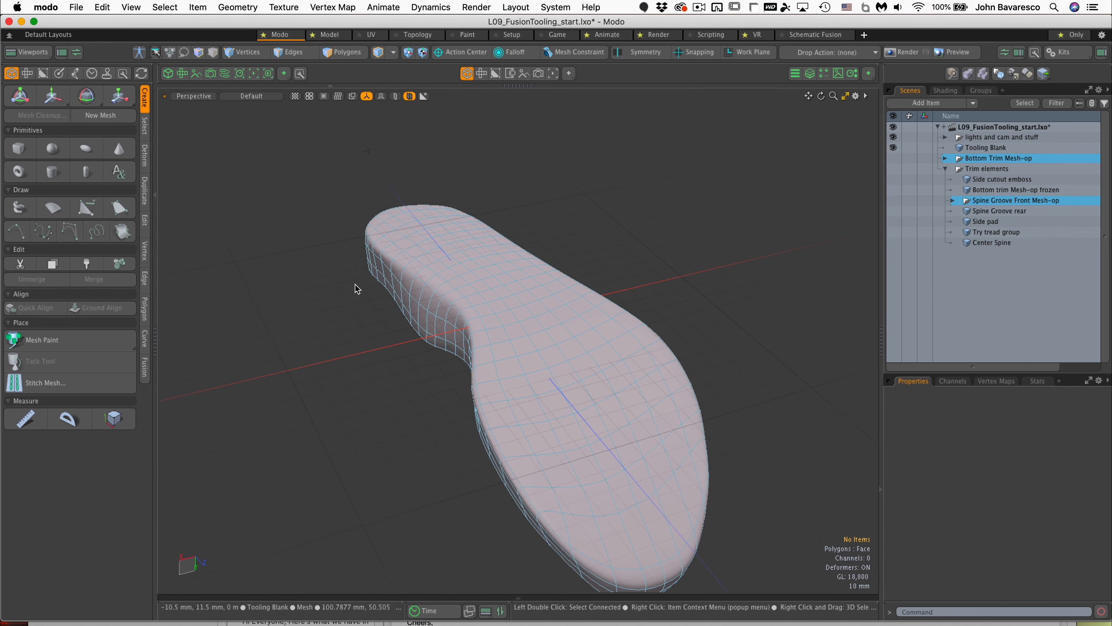
- Set the distance unit system to Metric in the unit preferences and check the available default units
{"action": "left_click", "coordinate": [49, 7]}
{"action": "left_click", "coordinate": [68, 41]}
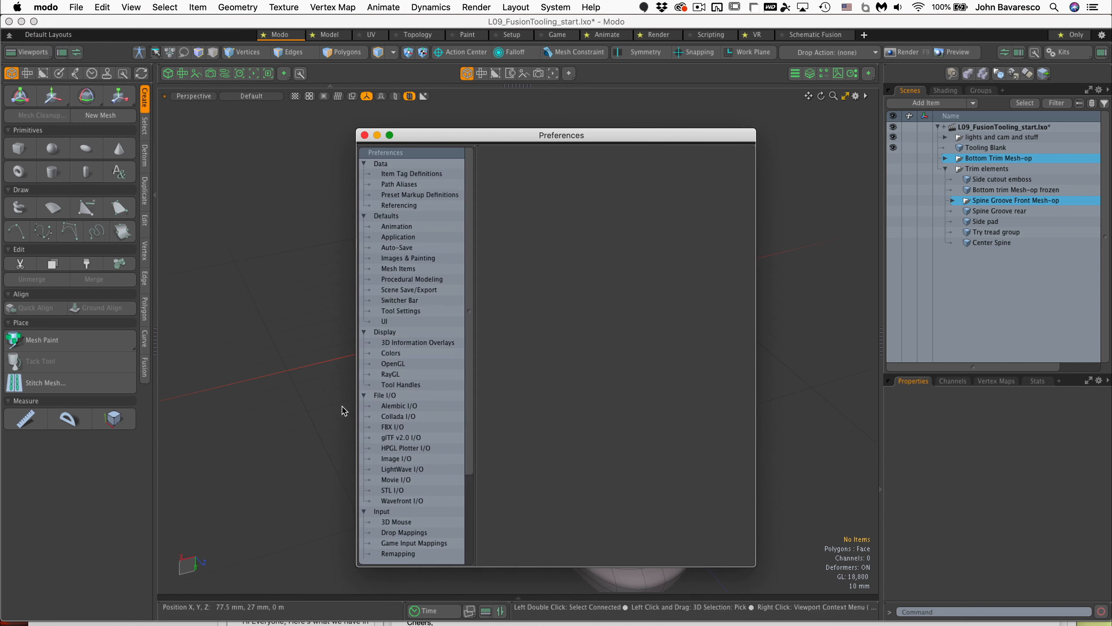
{"action": "scroll", "coordinate": [403, 434], "scroll_direction": "down", "scroll_amount": 3}
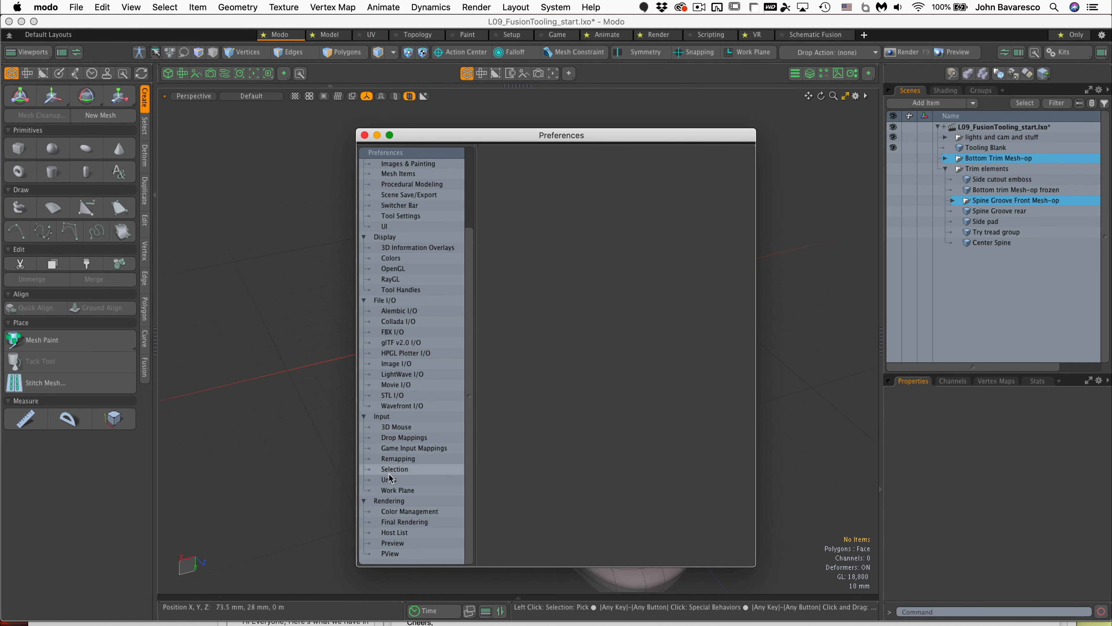
{"action": "left_click", "coordinate": [390, 480]}
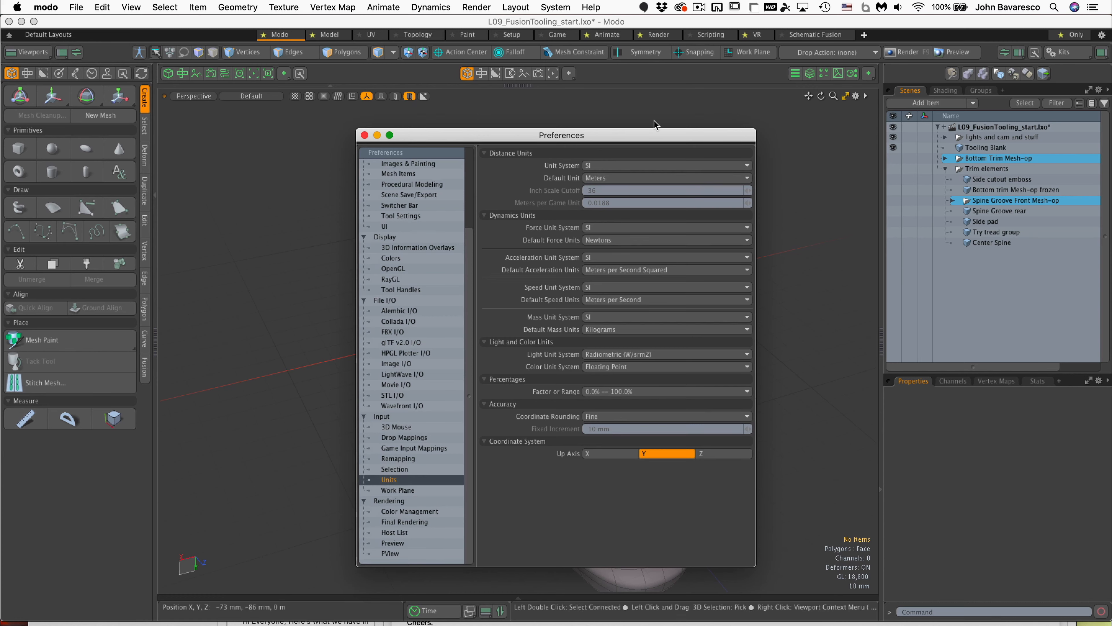
{"action": "left_click", "coordinate": [643, 167]}
{"action": "left_click", "coordinate": [652, 178]}
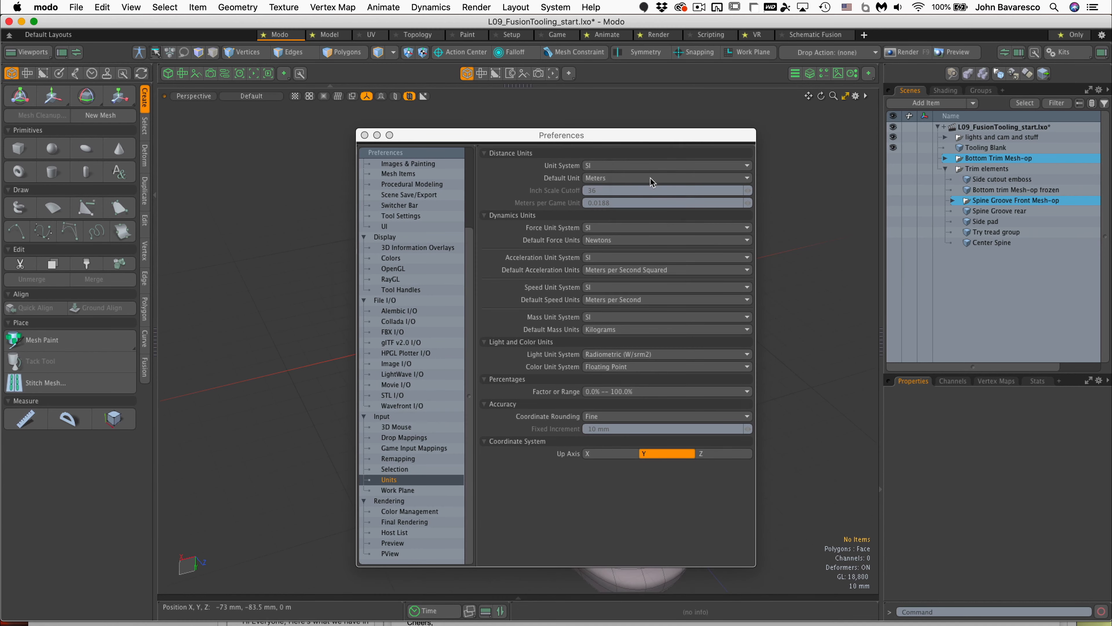
{"action": "left_click", "coordinate": [651, 180]}
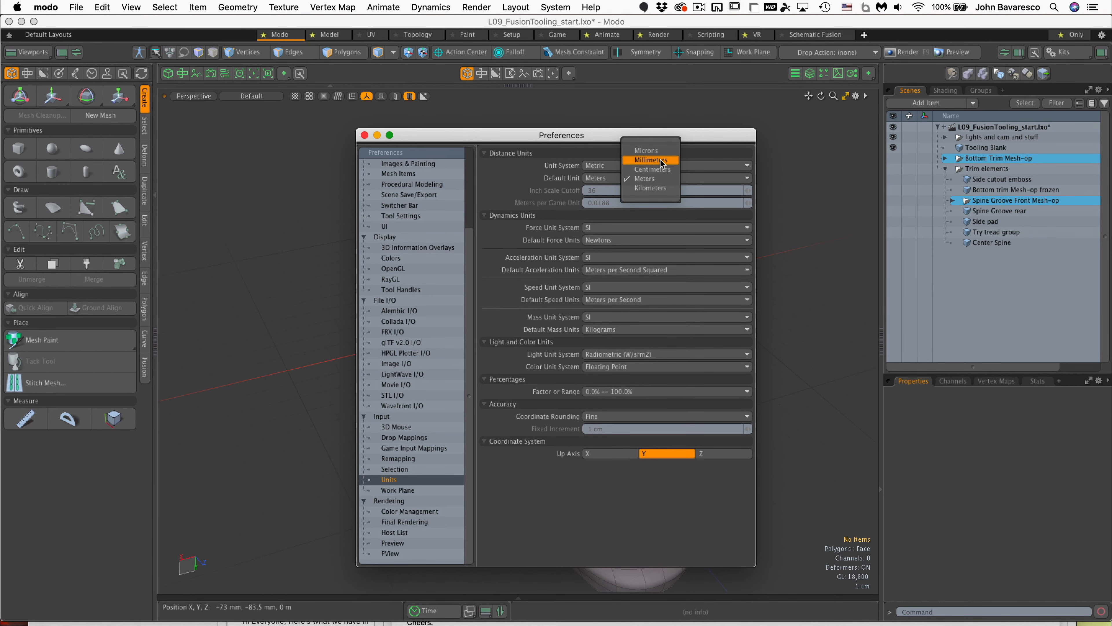
{"action": "left_click", "coordinate": [589, 213]}
{"action": "left_click", "coordinate": [364, 135]}
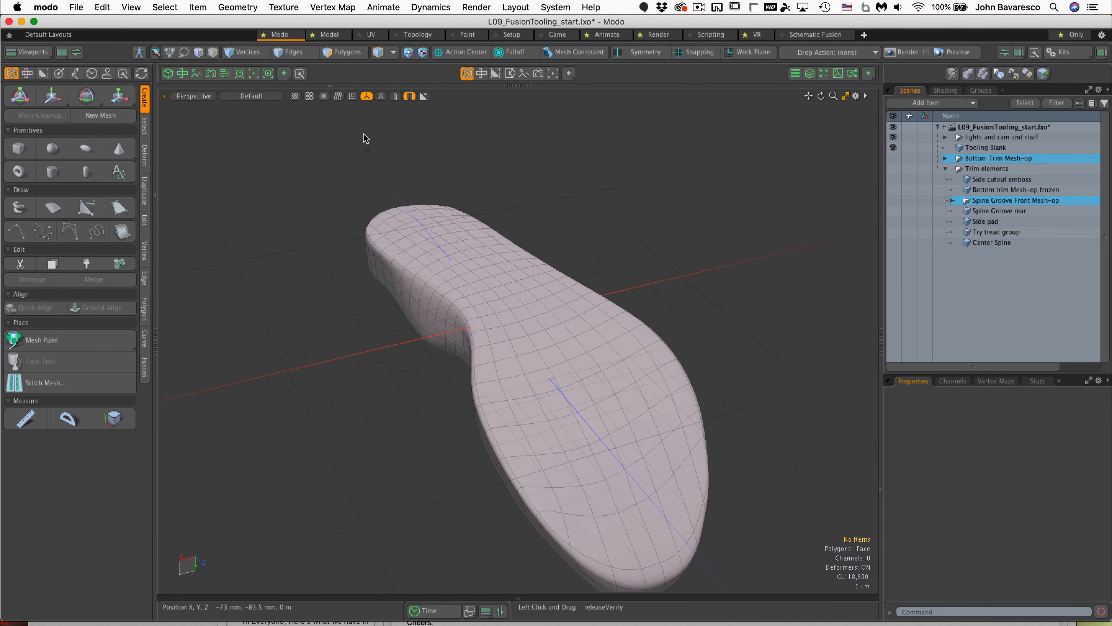
- Create a new fusion named Tooling from the Tooling Blank mesh with a strip width of 1 mm
{"action": "left_click_drag", "start_coordinate": [666, 311], "coordinate": [444, 377], "text": "alt"}
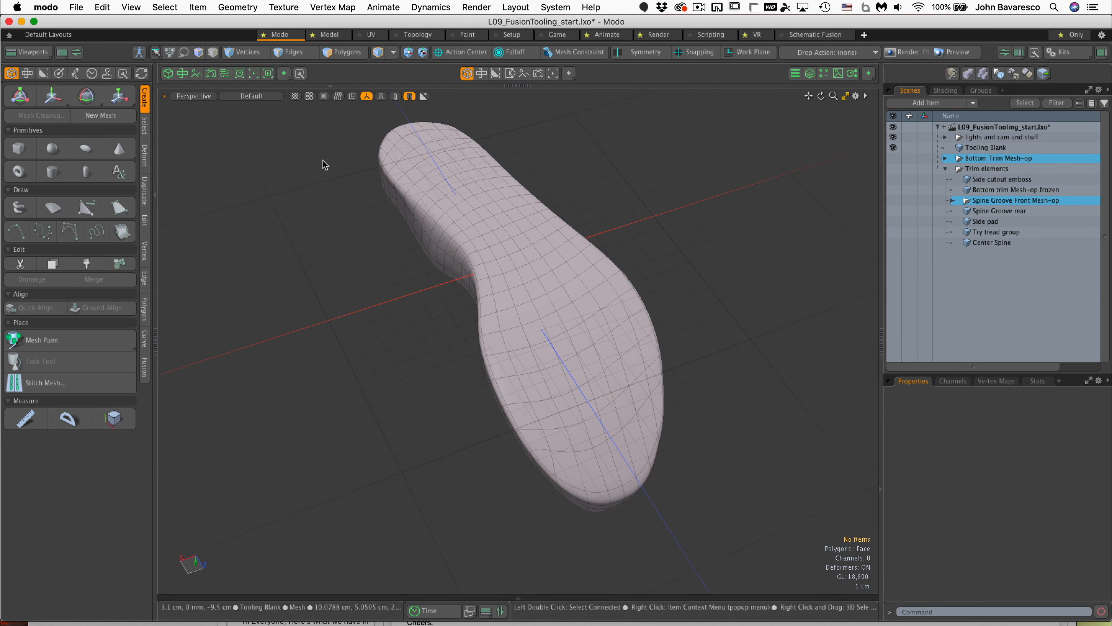
{"action": "left_click", "coordinate": [509, 216]}
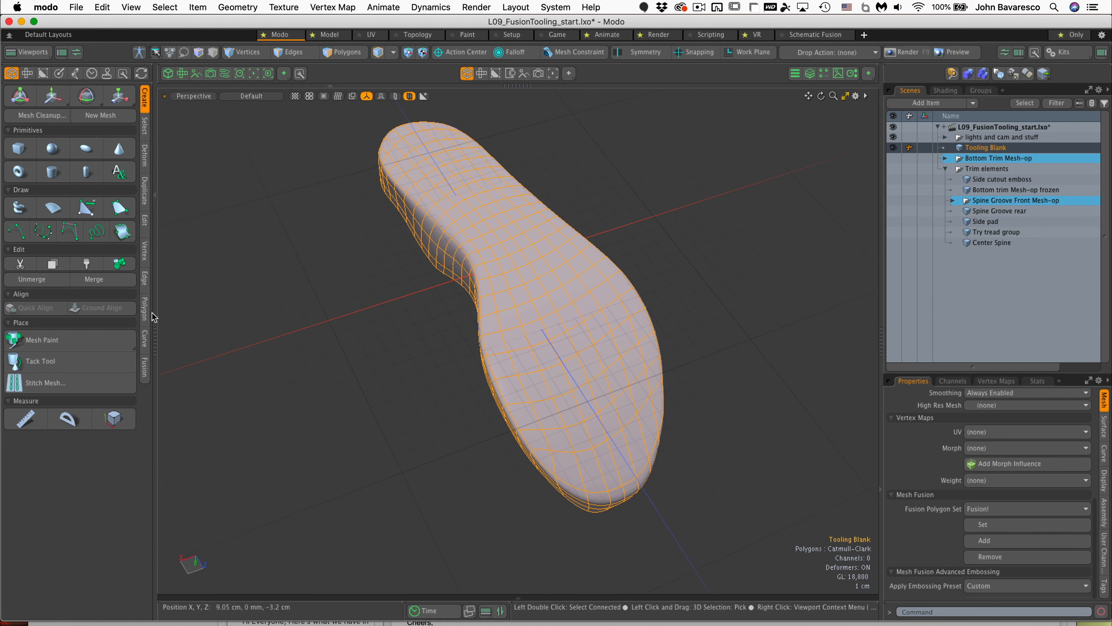
{"action": "left_click", "coordinate": [145, 367]}
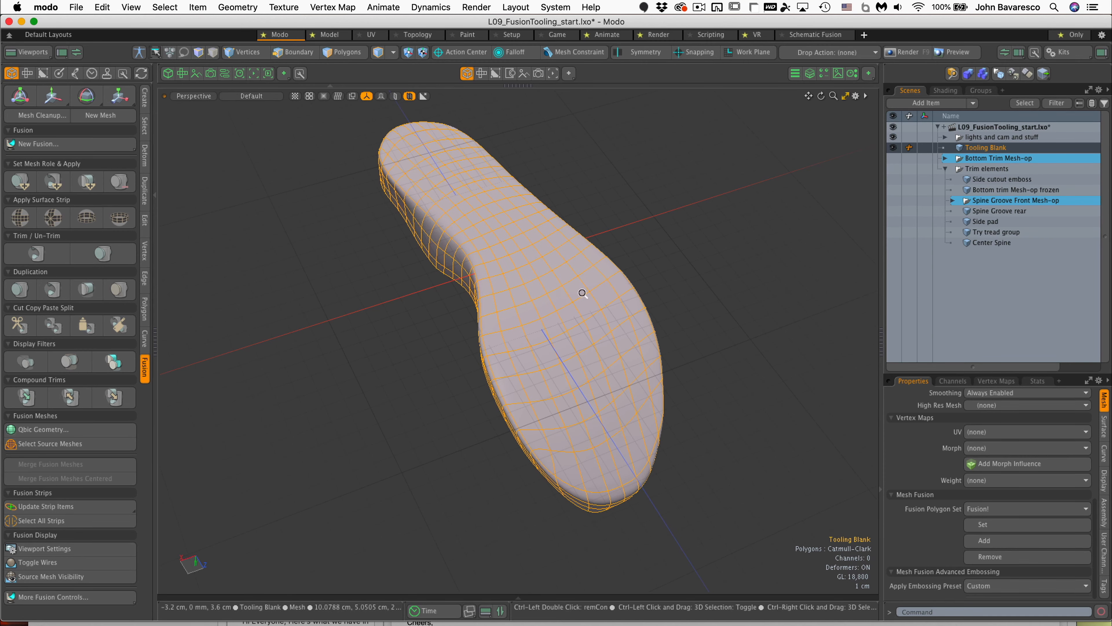
{"action": "left_click_drag", "start_coordinate": [543, 306], "coordinate": [570, 323], "text": "alt"}
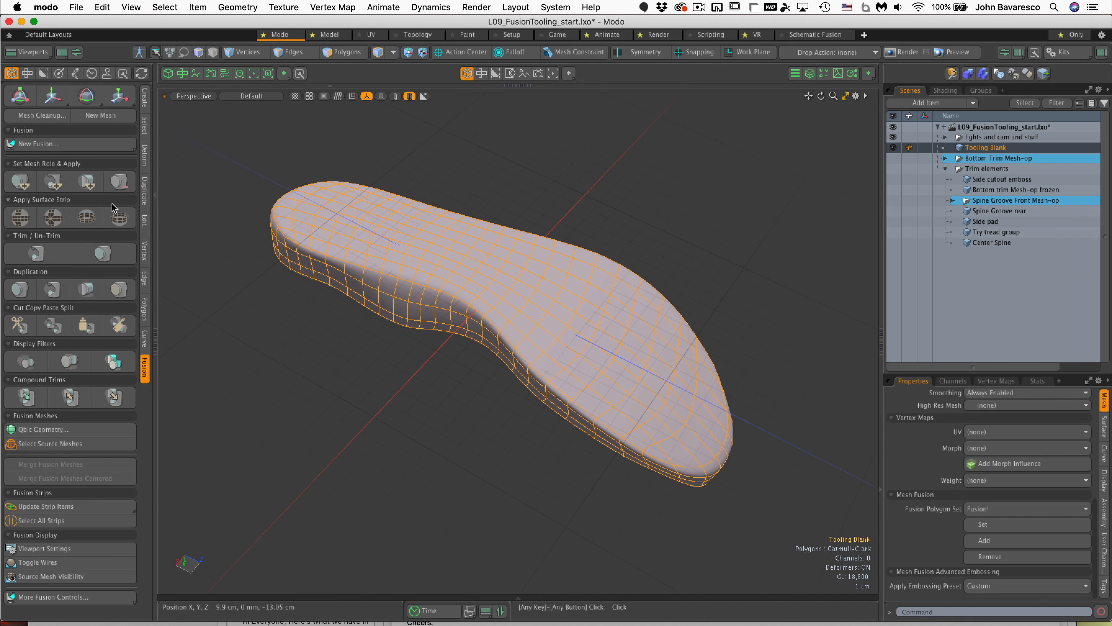
{"action": "left_click", "coordinate": [85, 145]}
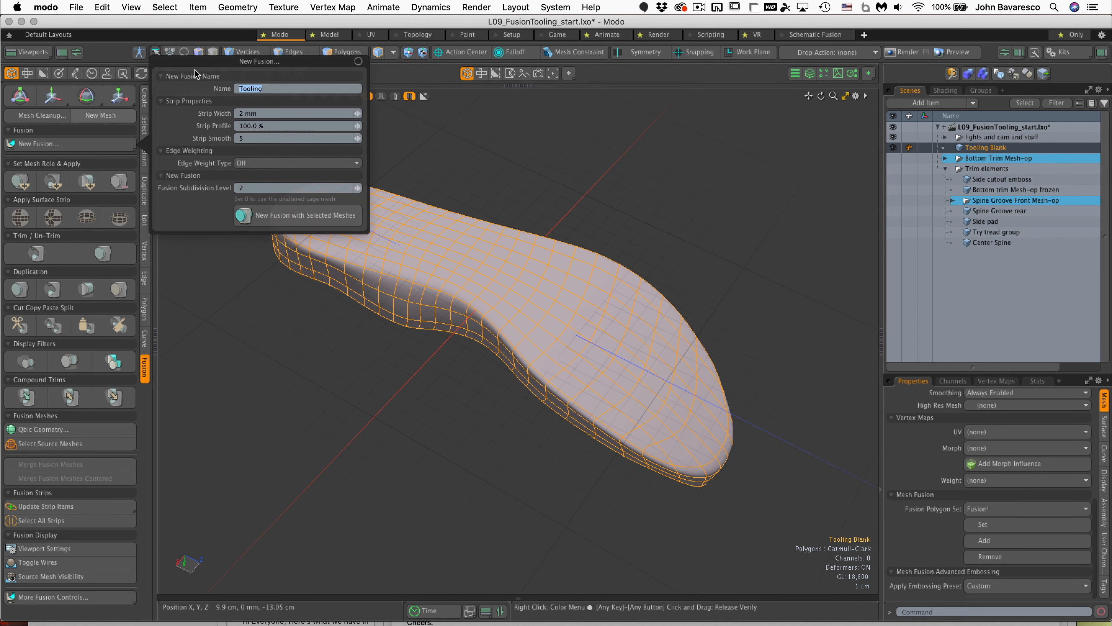
{"action": "left_click_drag", "start_coordinate": [200, 64], "coordinate": [208, 241]}
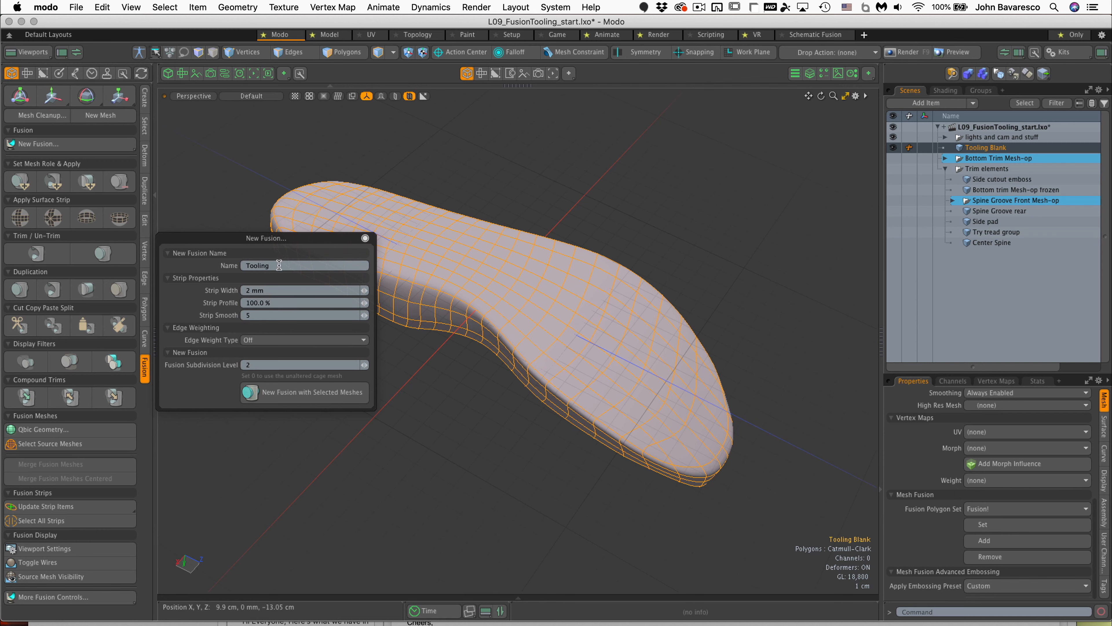
{"action": "left_click", "coordinate": [249, 290]}
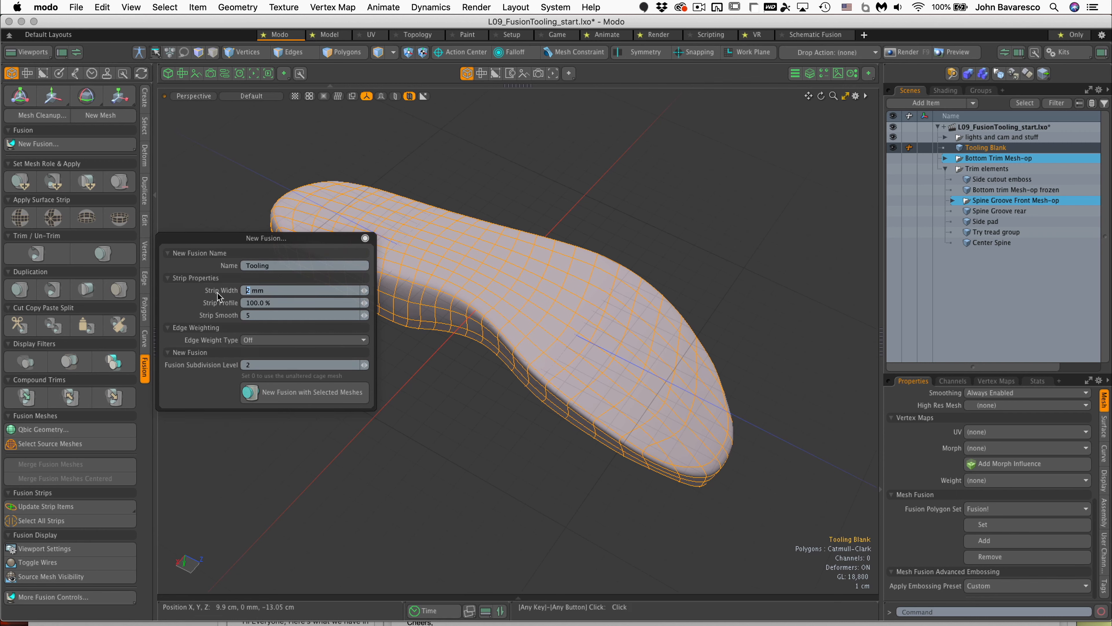
{"action": "left_click", "coordinate": [272, 291]}
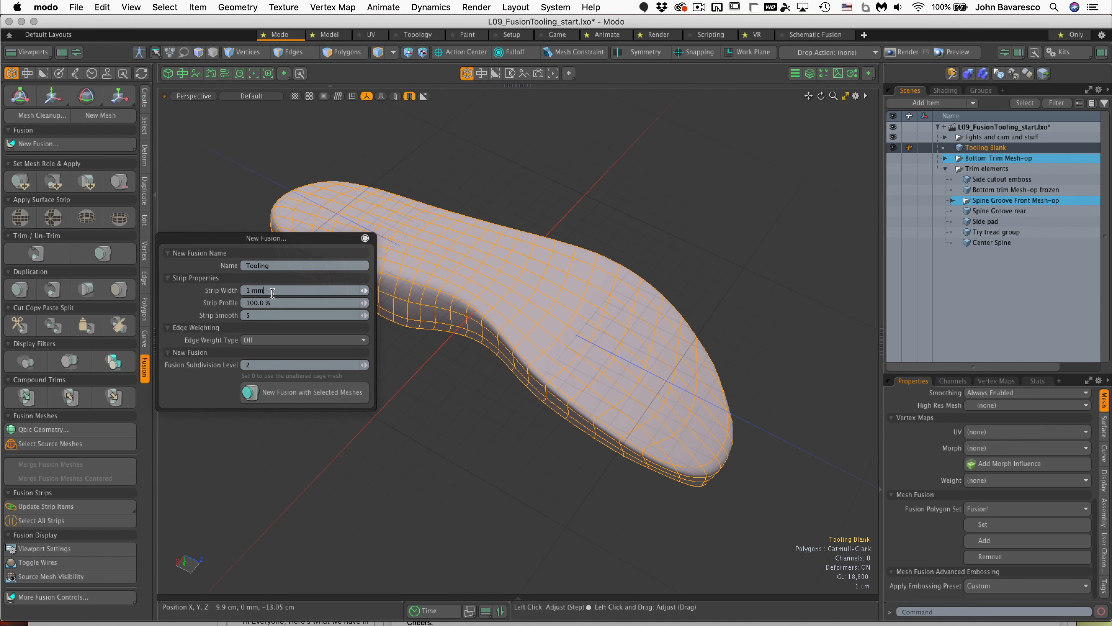
{"action": "key", "text": "Tab"}
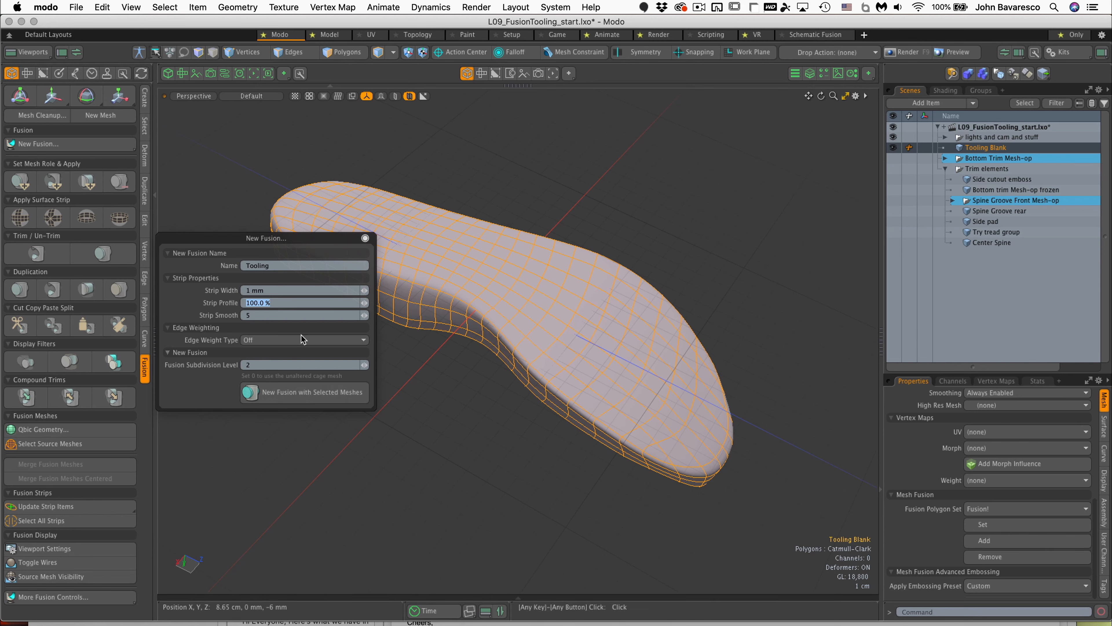
{"action": "left_click", "coordinate": [304, 393]}
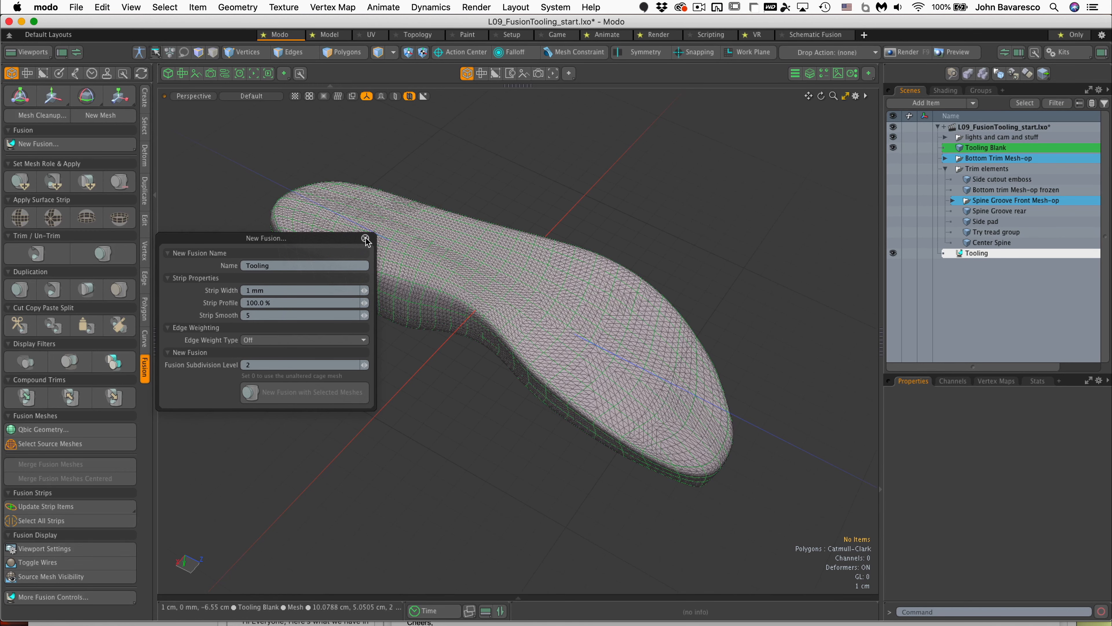
{"action": "left_click", "coordinate": [365, 238]}
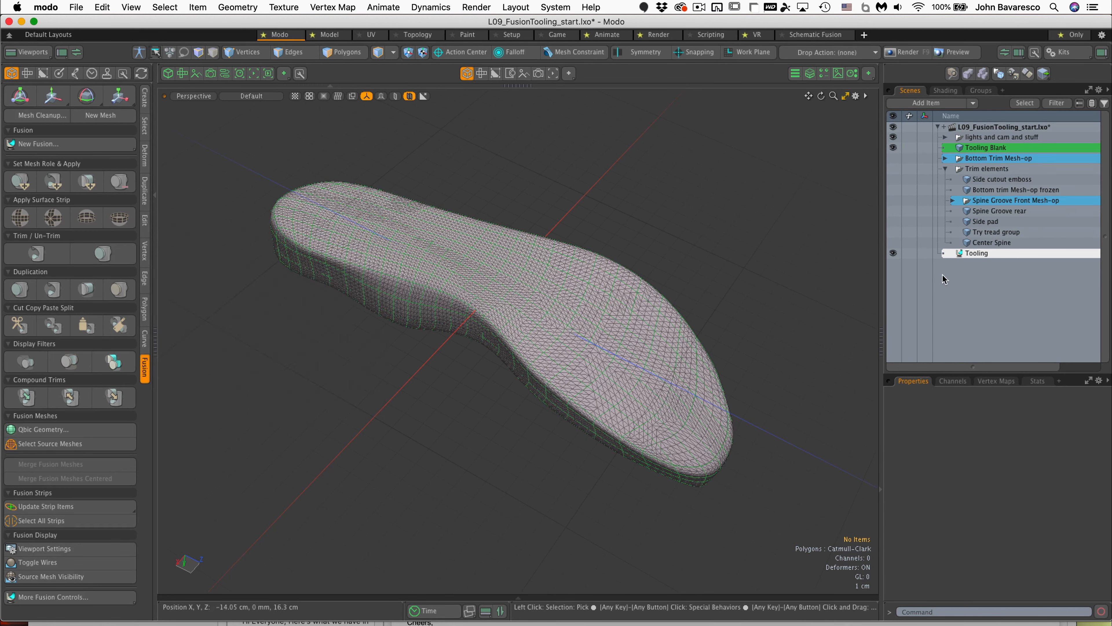
- Enable embossing and deferred update for the Tooling fusion item
{"action": "left_click", "coordinate": [991, 254]}
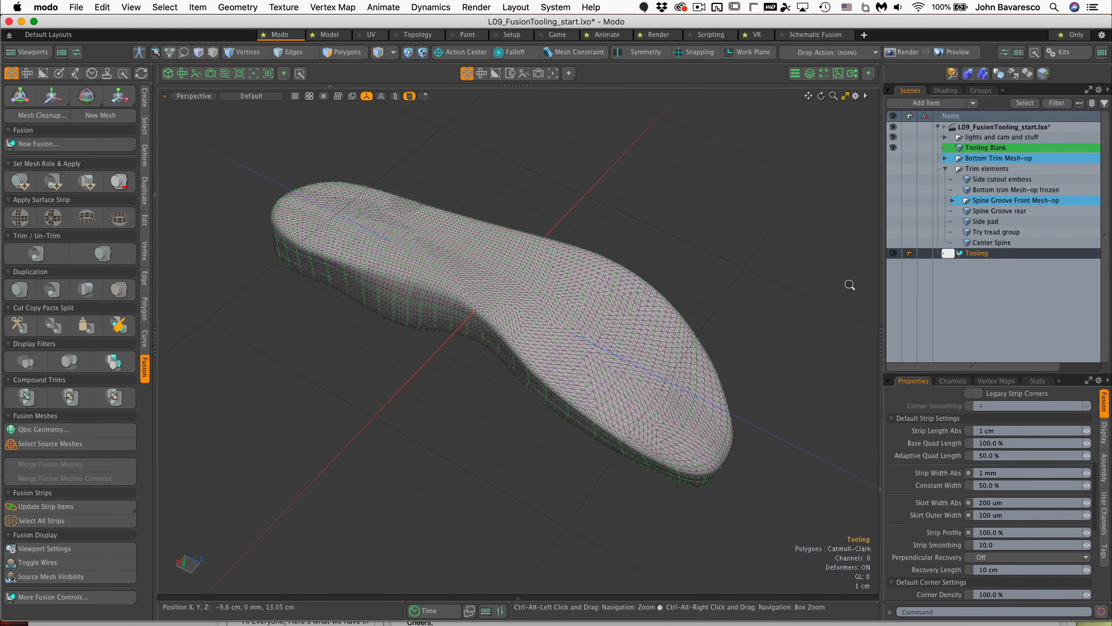
{"action": "left_click_drag", "start_coordinate": [883, 312], "coordinate": [849, 313]}
{"action": "left_click_drag", "start_coordinate": [994, 386], "coordinate": [985, 288]}
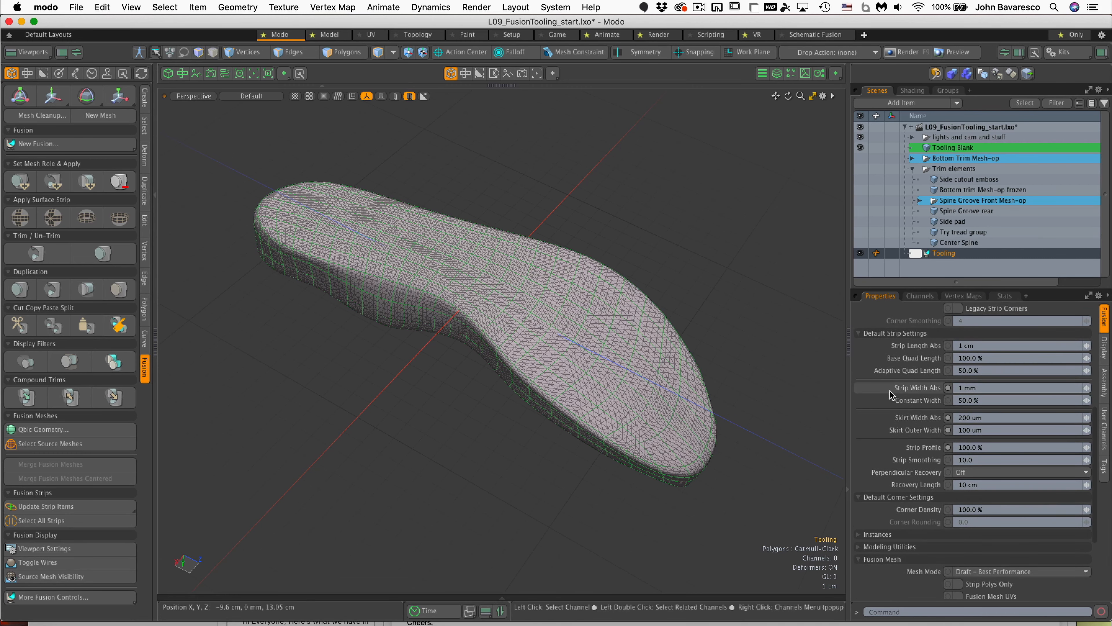
{"action": "scroll", "coordinate": [952, 378], "scroll_direction": "up", "scroll_amount": 6}
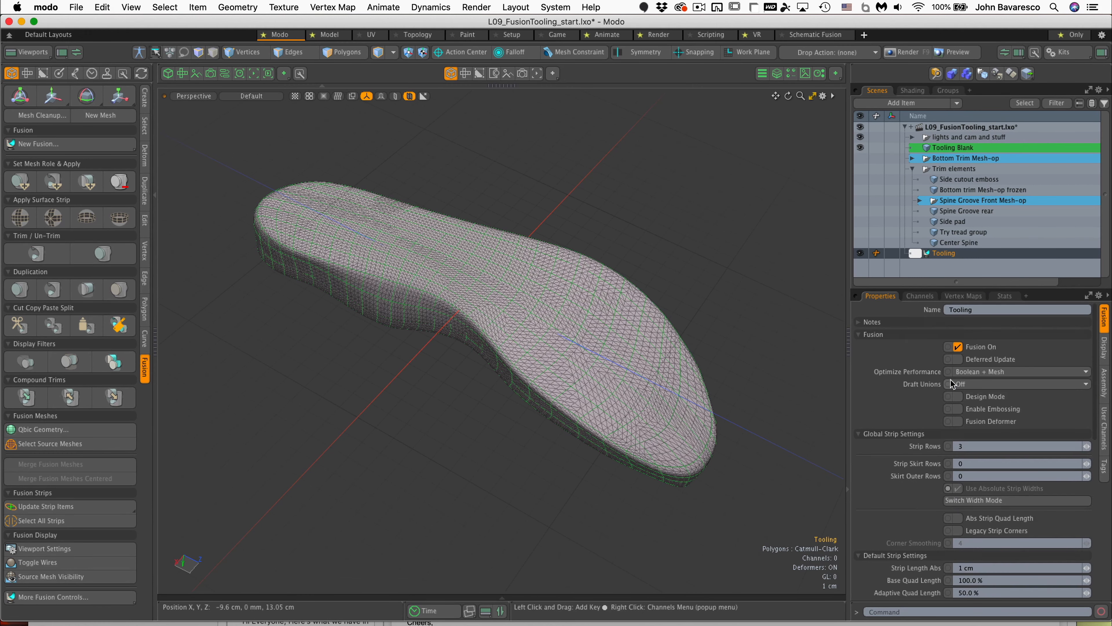
{"action": "left_click", "coordinate": [958, 409]}
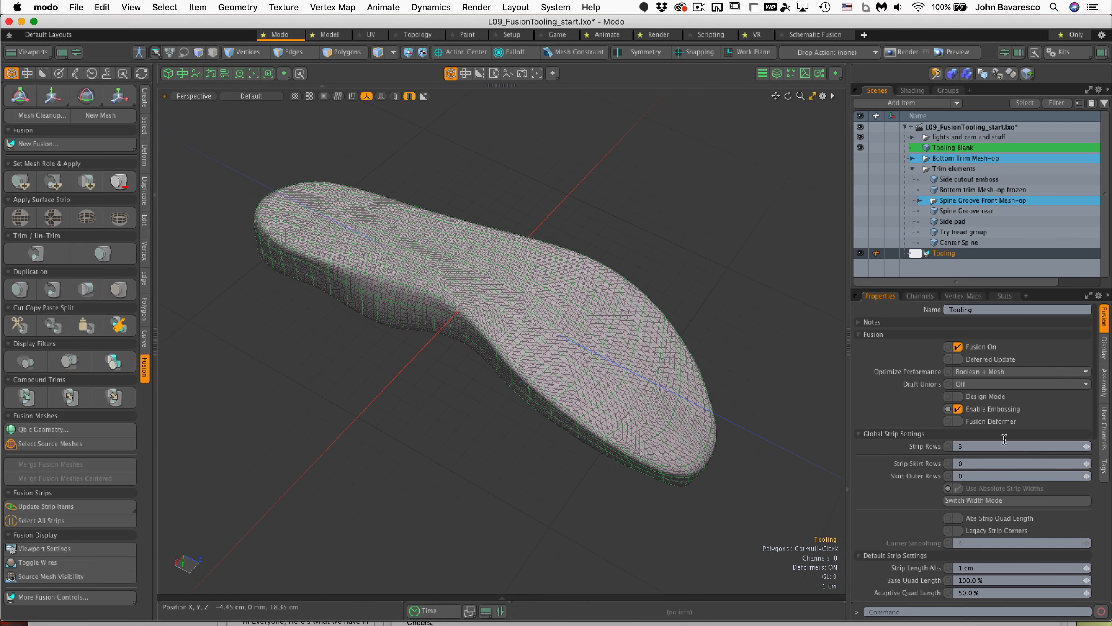
{"action": "left_click", "coordinate": [958, 359]}
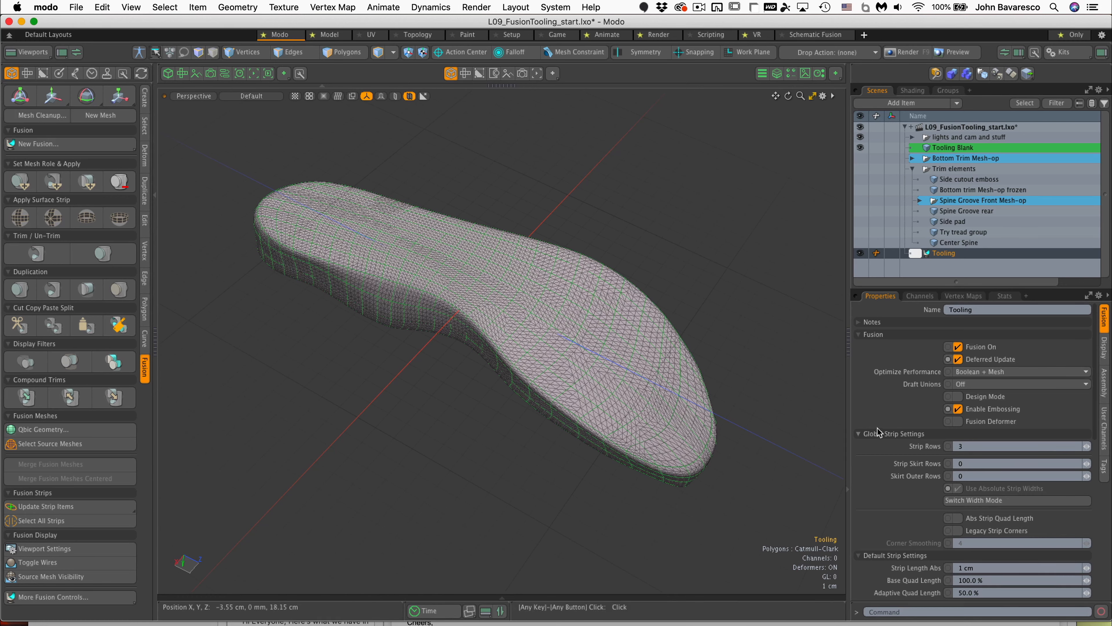
- Set the Tooling fusion's mesh mode to Airtight Final w/Parts
{"action": "scroll", "coordinate": [900, 427], "scroll_direction": "down", "scroll_amount": 10}
{"action": "scroll", "coordinate": [900, 427], "scroll_direction": "down", "scroll_amount": 1}
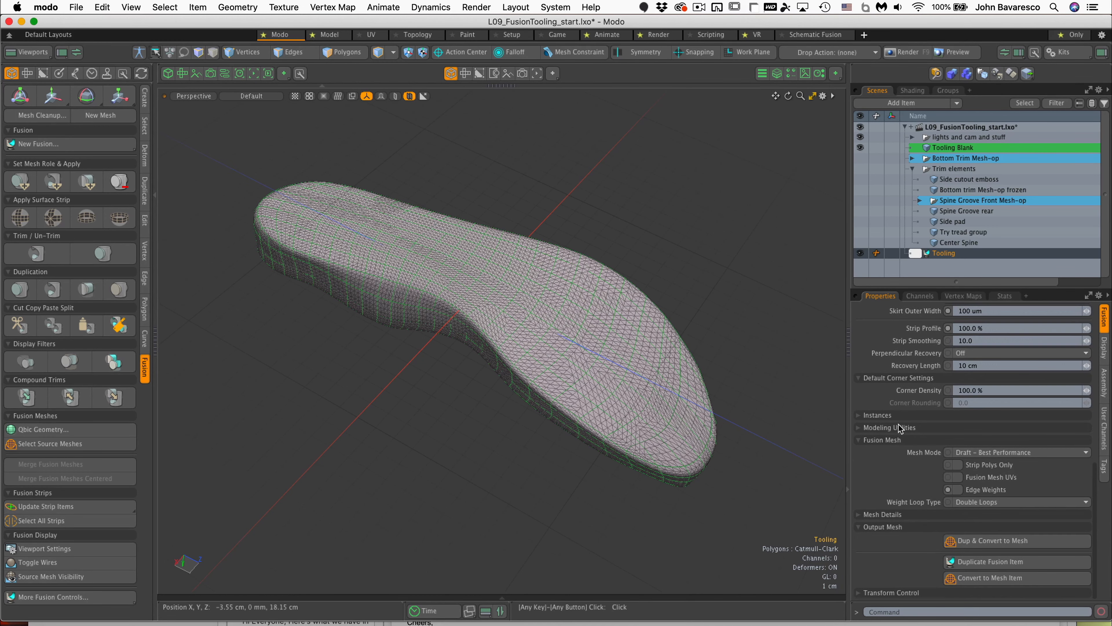
{"action": "left_click", "coordinate": [1035, 453]}
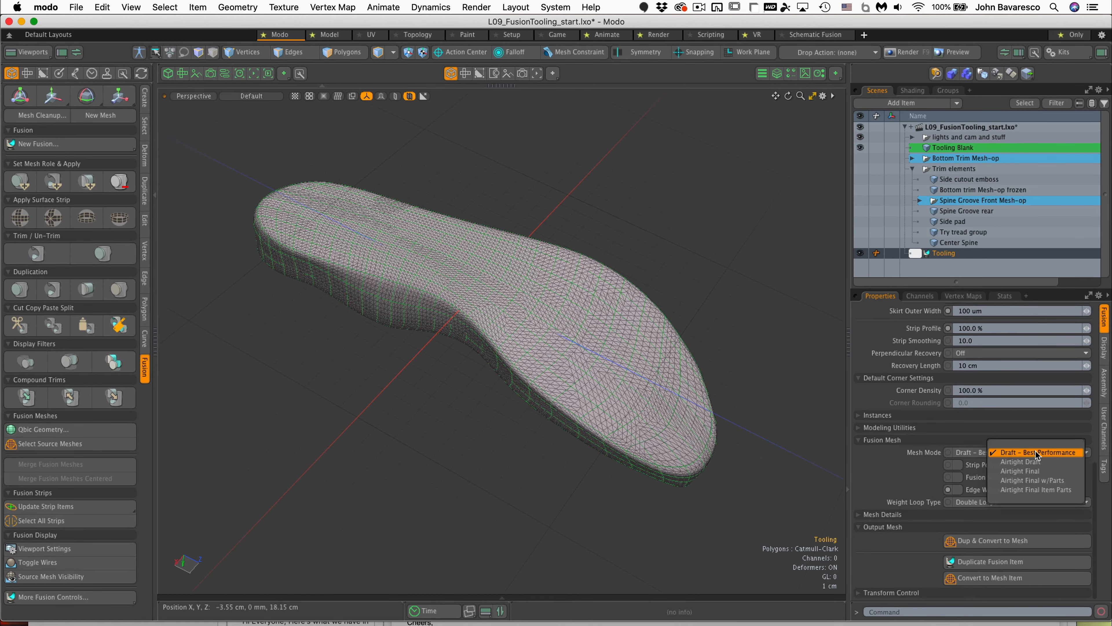
{"action": "left_click", "coordinate": [1041, 480]}
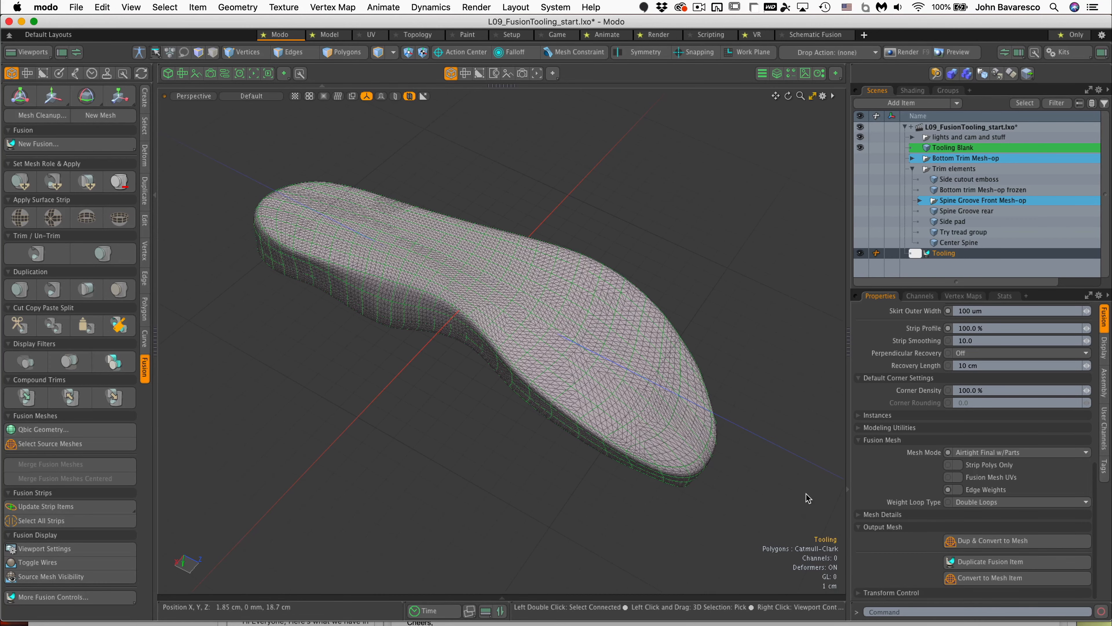
- Review the Tooling fusion's default strip settings
{"action": "scroll", "coordinate": [812, 486], "scroll_direction": "up", "scroll_amount": 5}
{"action": "scroll", "coordinate": [812, 486], "scroll_direction": "down", "scroll_amount": 5}
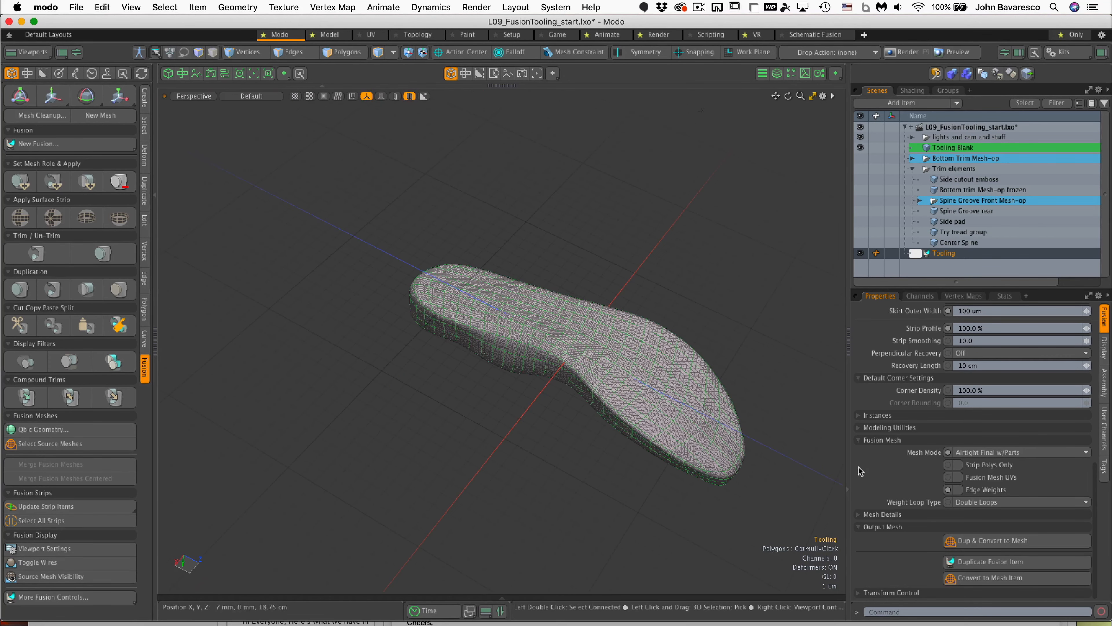
{"action": "scroll", "coordinate": [926, 449], "scroll_direction": "up", "scroll_amount": 3}
{"action": "scroll", "coordinate": [927, 449], "scroll_direction": "up", "scroll_amount": 1}
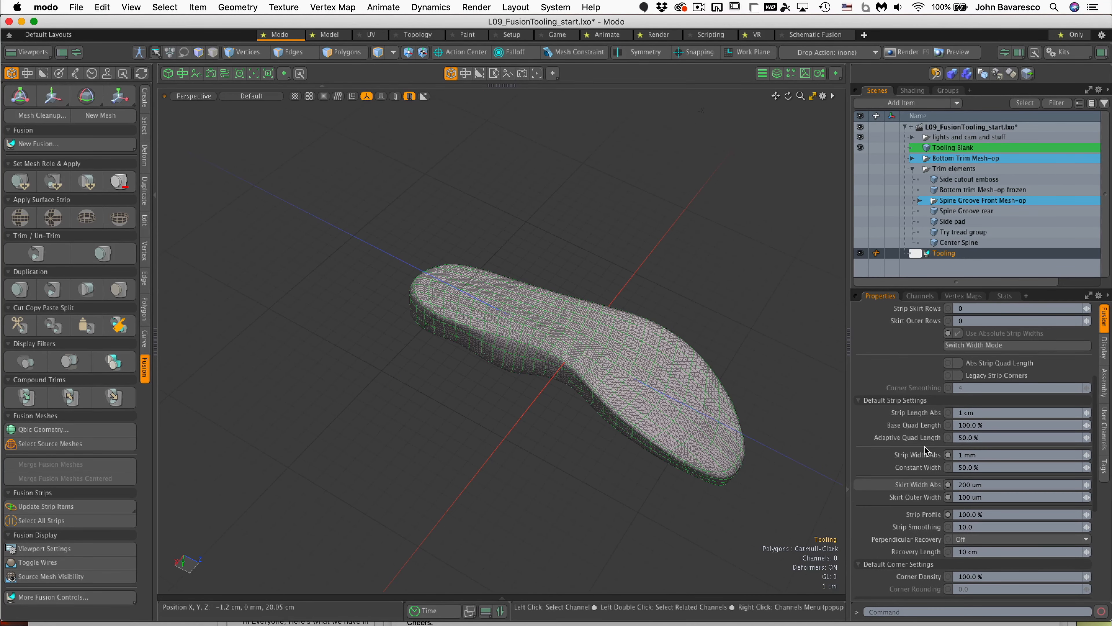